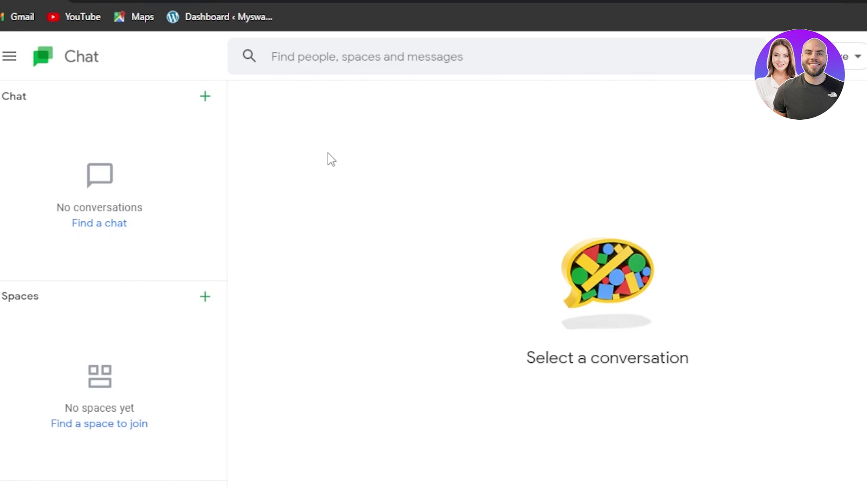
Open a new browser tab on the Google start page
key("ctrl+t")
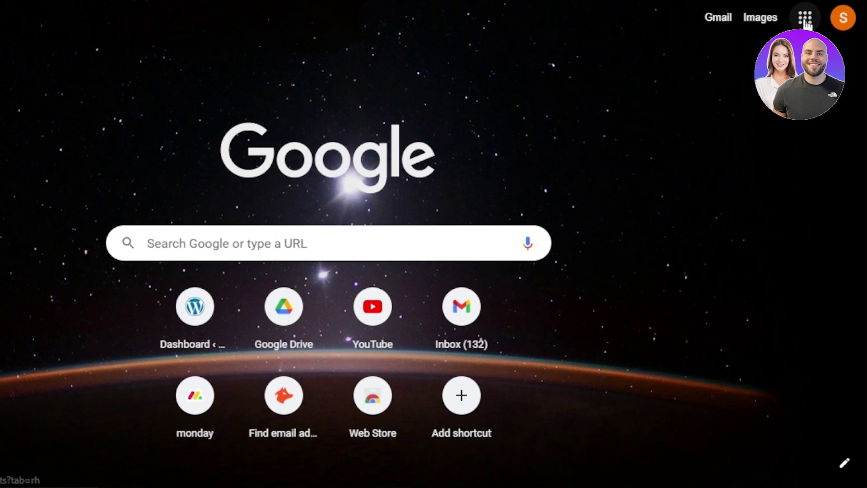
Return to Google Chat through the Google apps grid
left_click(805, 19)
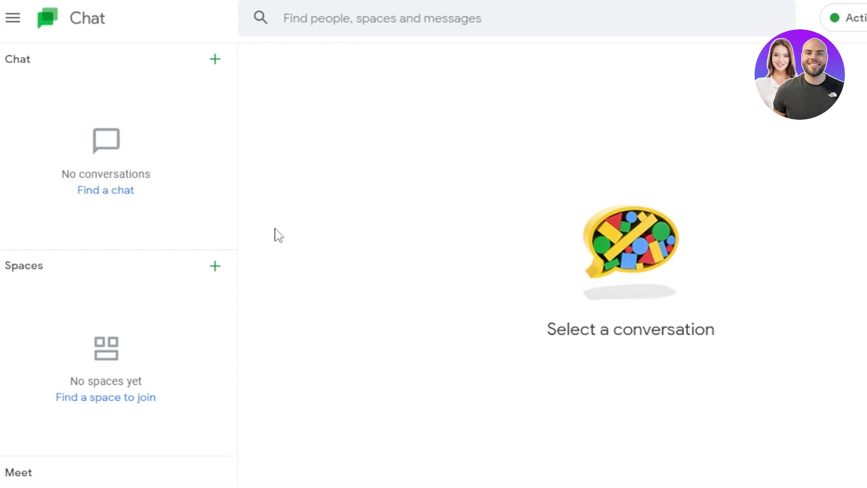
left_click(14, 23)
left_click(13, 21)
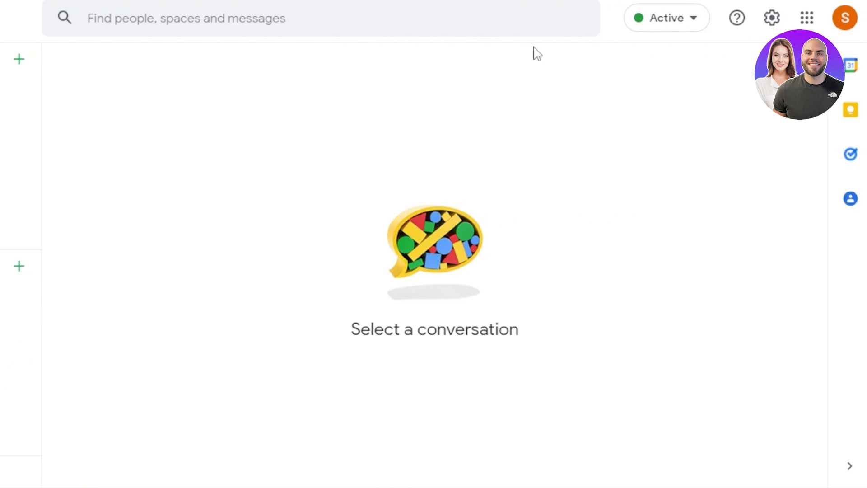
left_click(664, 28)
key("Escape")
left_click(656, 24)
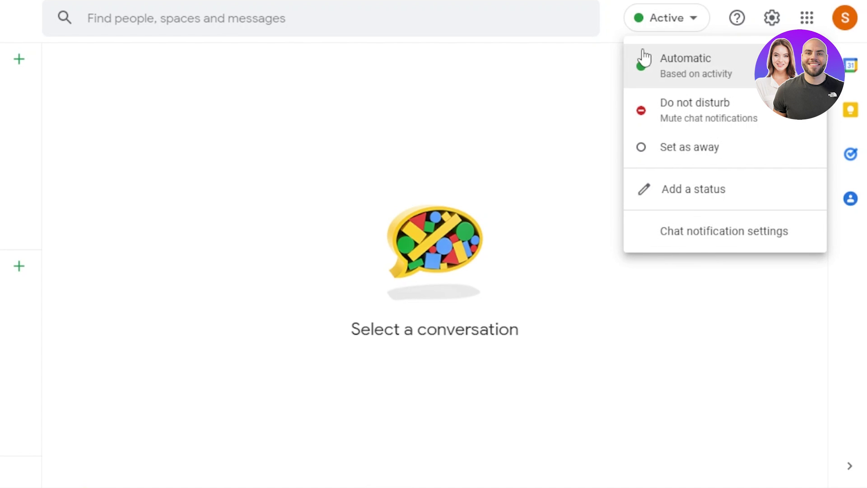
left_click(660, 68)
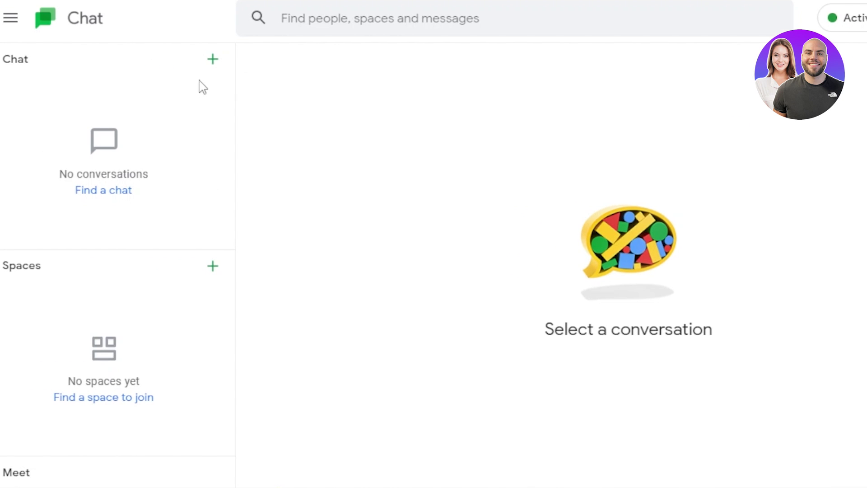
Start a group conversation, invite two people by e-mail, and create 'Empty group'
left_click(213, 61)
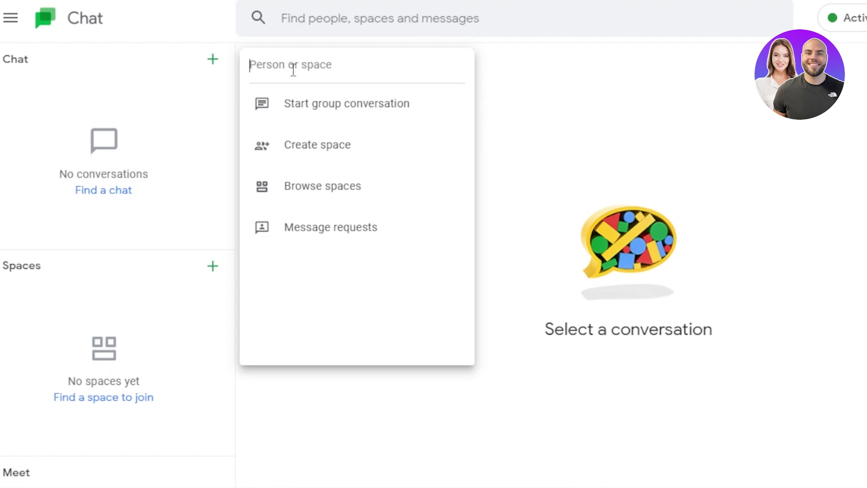
type("h")
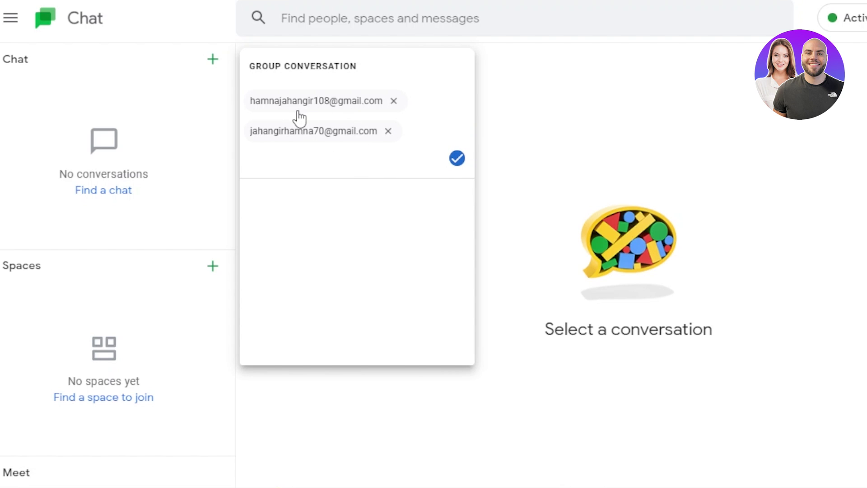
key("Return")
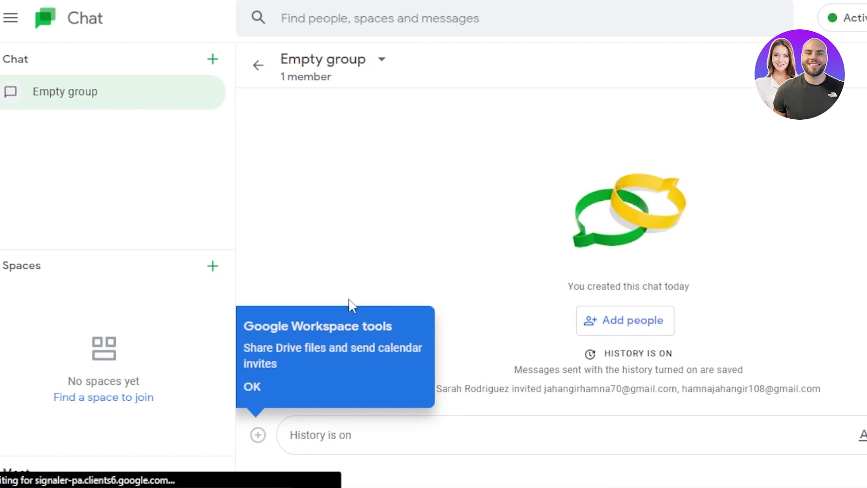
Dismiss the Workspace tools tip and post 'Hi' as the first Empty group message
left_click(365, 294)
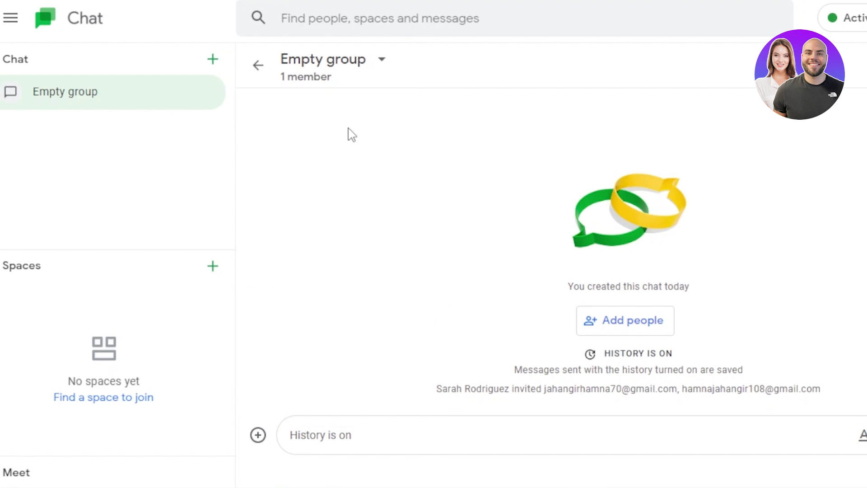
left_click(365, 72)
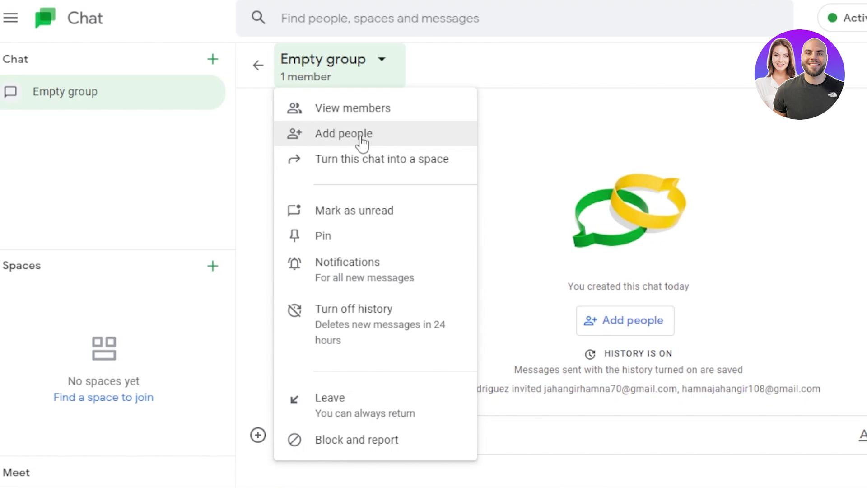
left_click(496, 77)
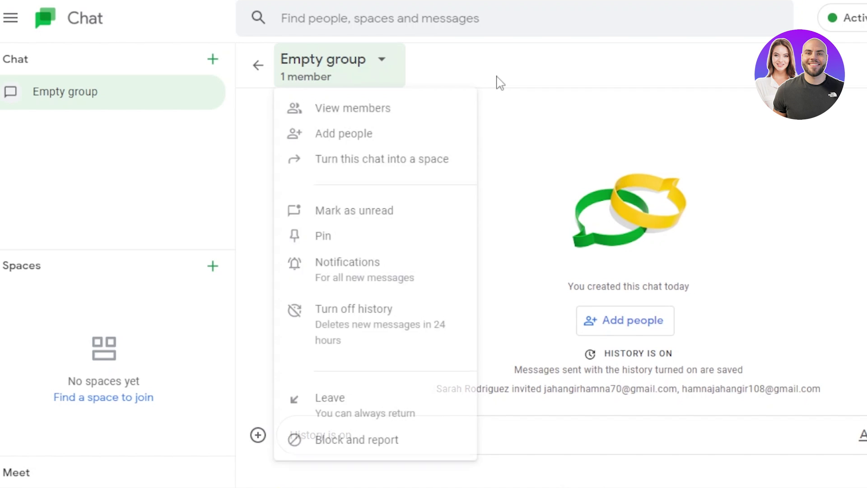
left_click(334, 439)
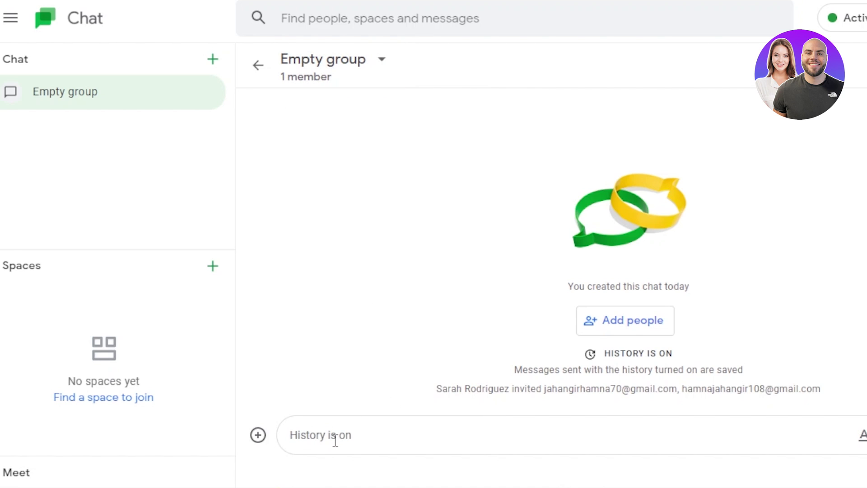
type("Hi")
key("Return")
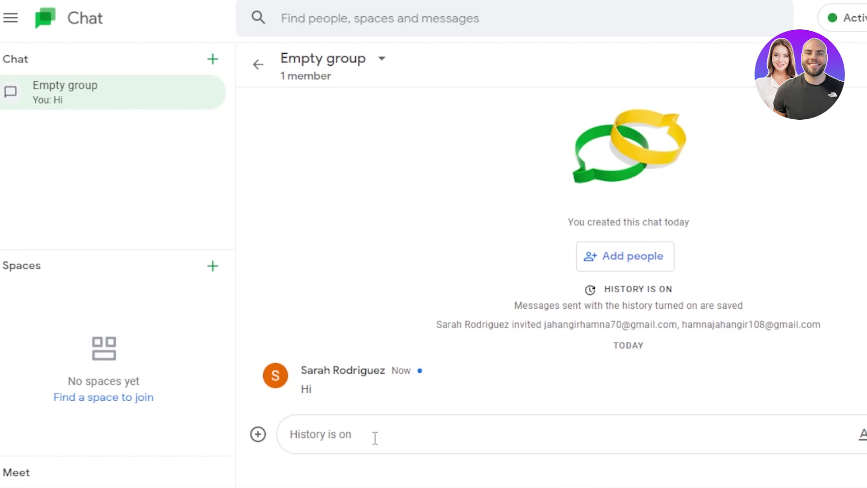
Post 'how are you' to Empty group, fixing a typo before sending
type("how are")
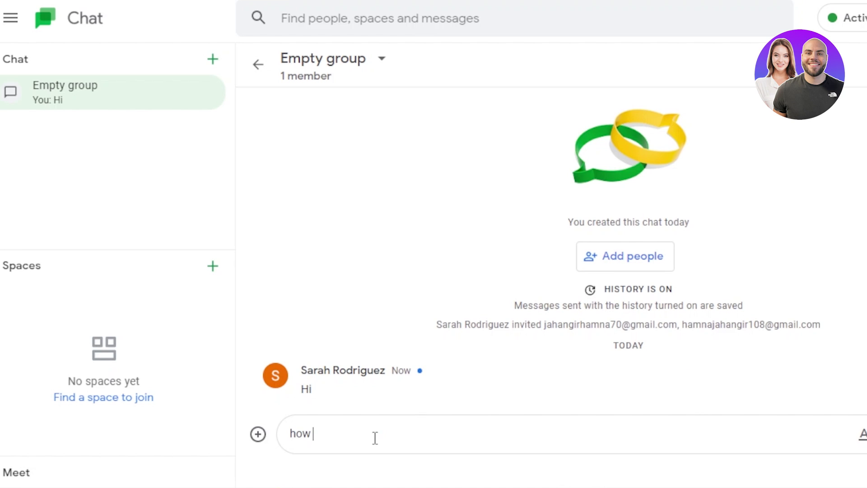
type(" t")
key("BackSpace")
type("you")
key("Return")
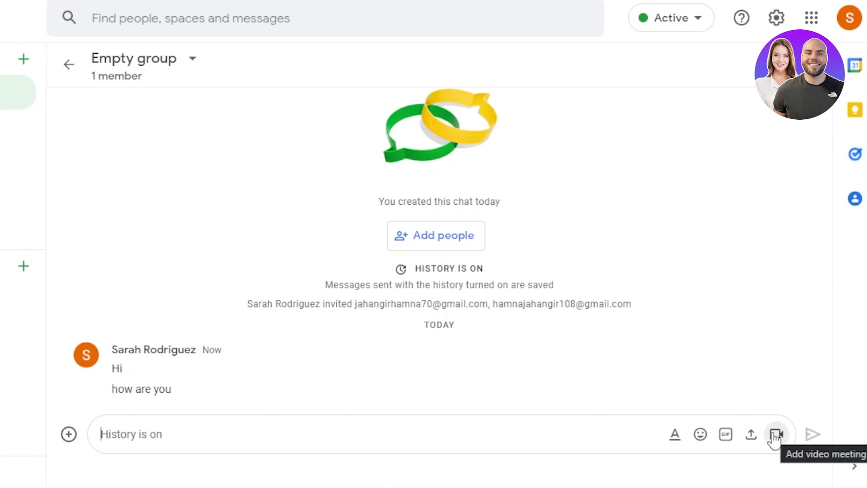
left_click(723, 438)
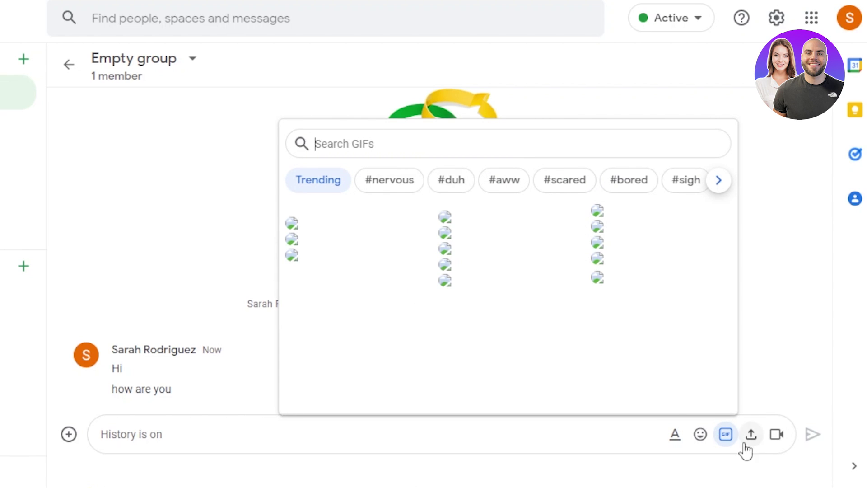
left_click(771, 174)
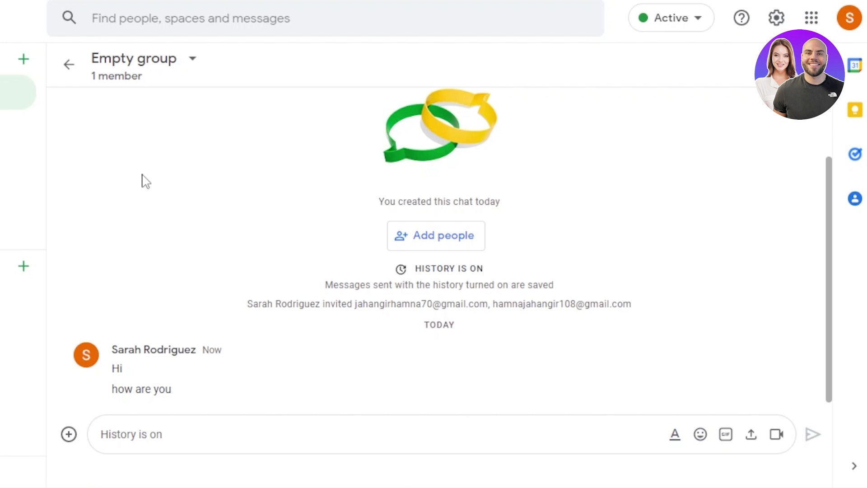
Open the Calendar invitation panel from the compose box's + attachments menu
left_click(69, 434)
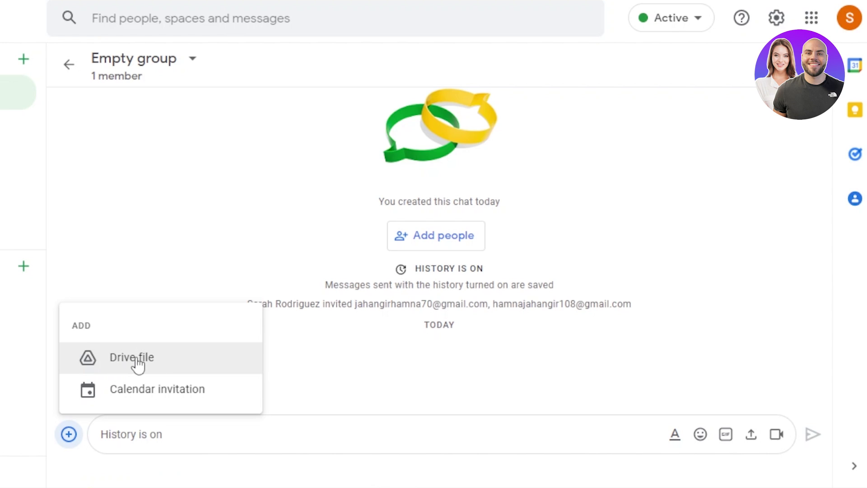
left_click(123, 392)
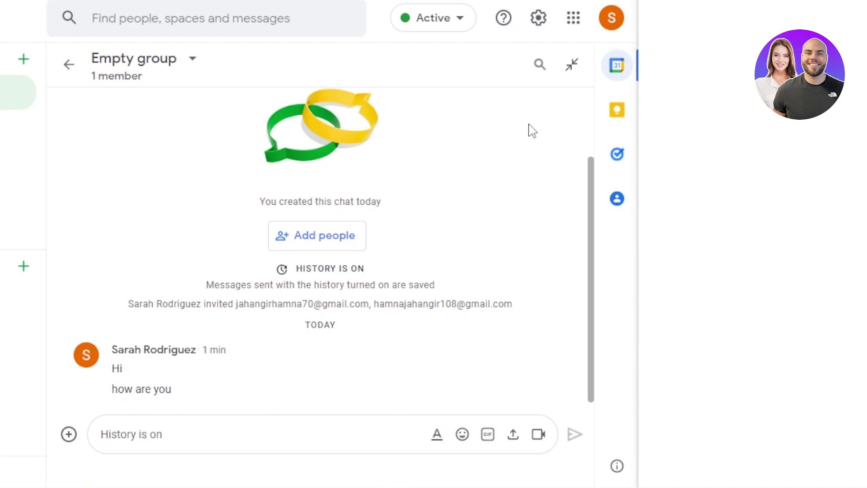
Close the Calendar panel, briefly check Keep and Contacts, leaving Empty group in full view
left_click(618, 68)
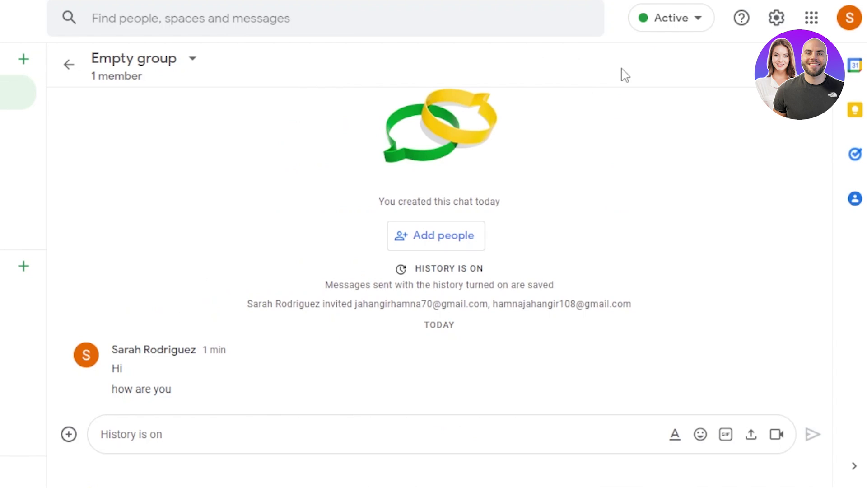
left_click(855, 112)
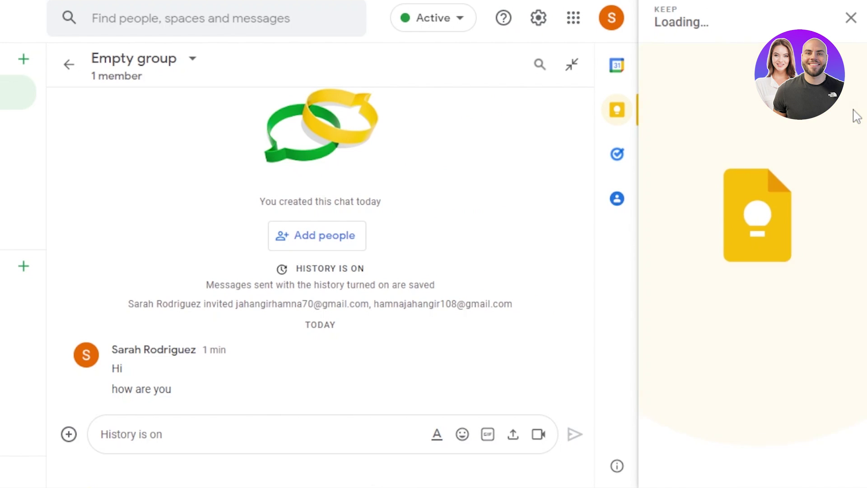
left_click(851, 19)
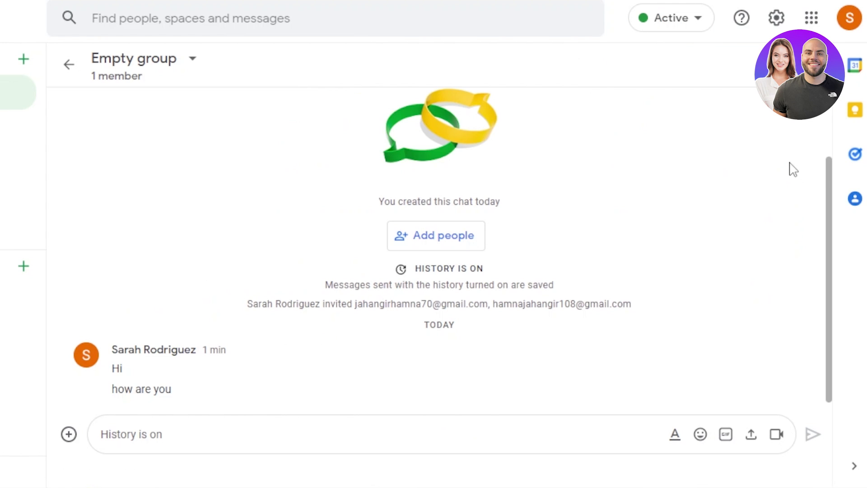
left_click(854, 199)
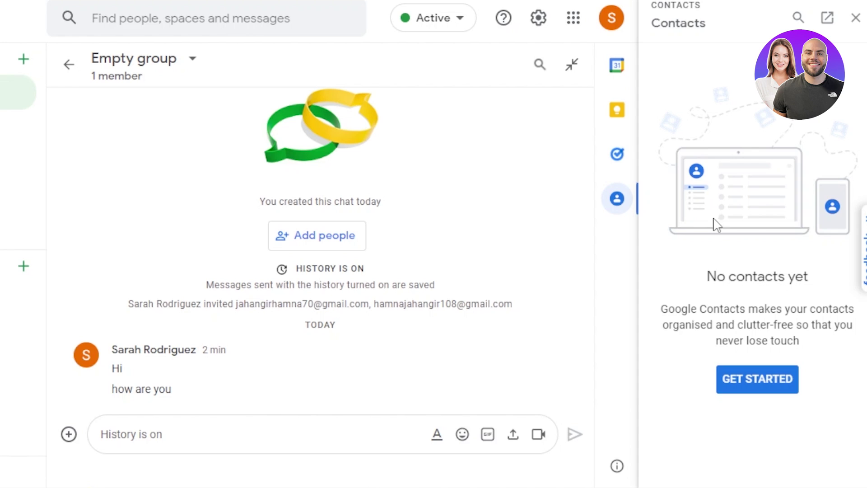
left_click(730, 383)
left_click(854, 19)
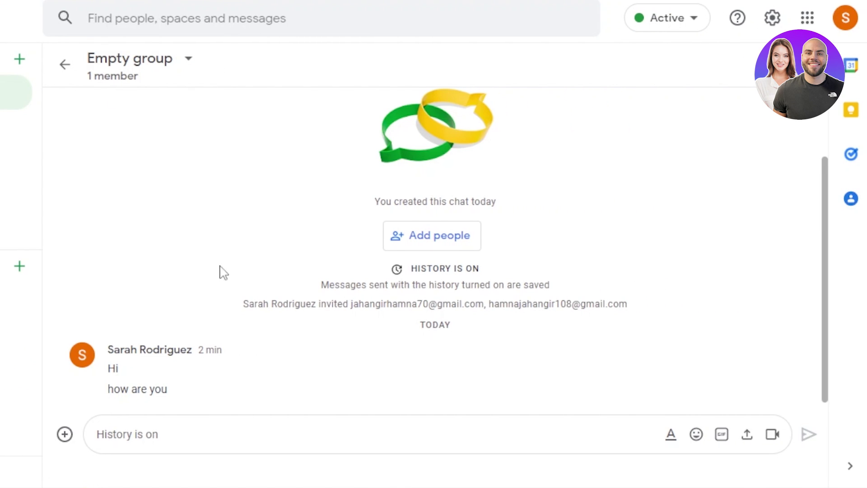
left_click(430, 243)
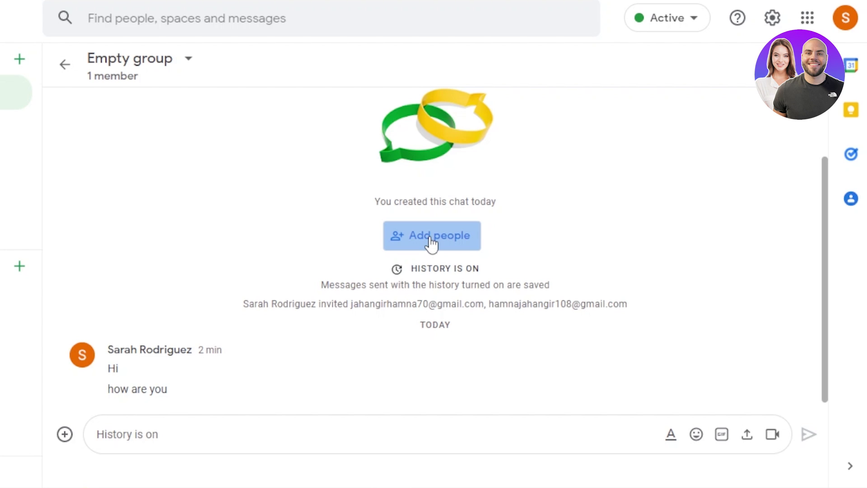
Cancel adding people to Empty group and bring up the new space menu beside Spaces
left_click(431, 244)
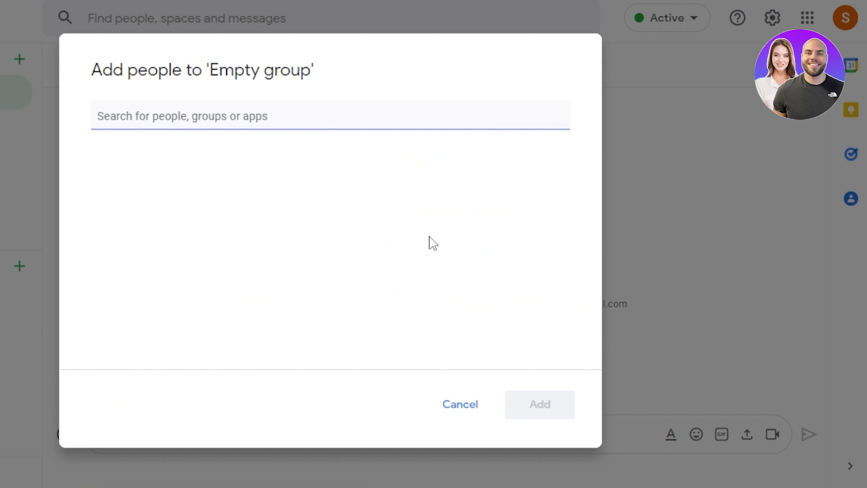
left_click(458, 402)
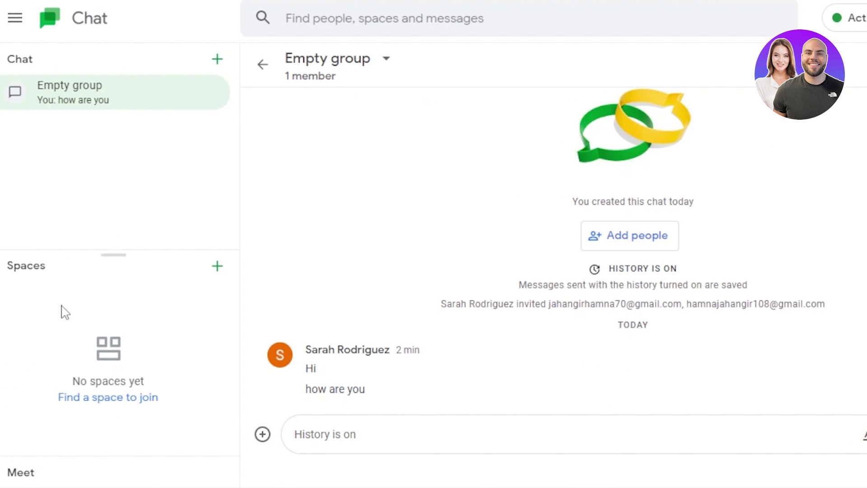
left_click(218, 266)
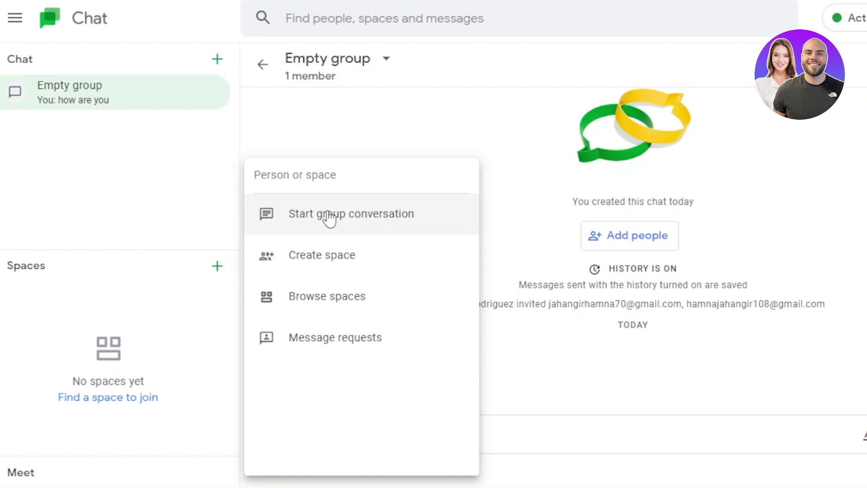
Begin a space named 'WorkSpace', described 'work related', inviting two members
left_click(319, 260)
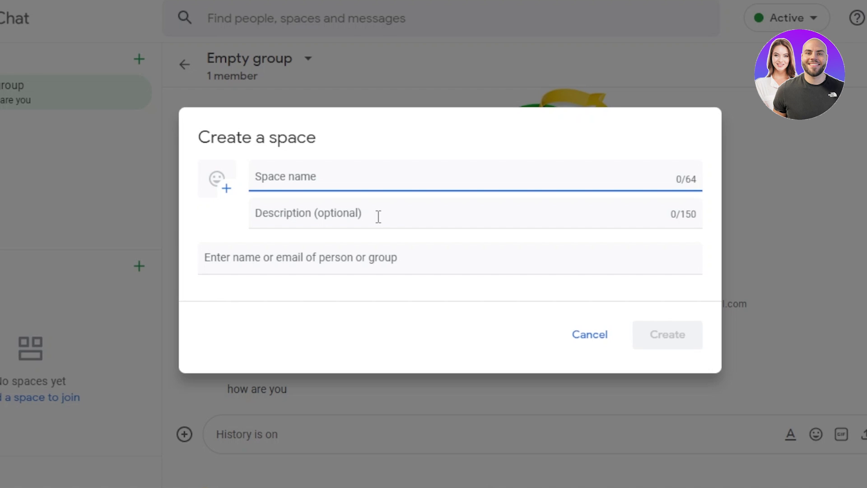
type("W")
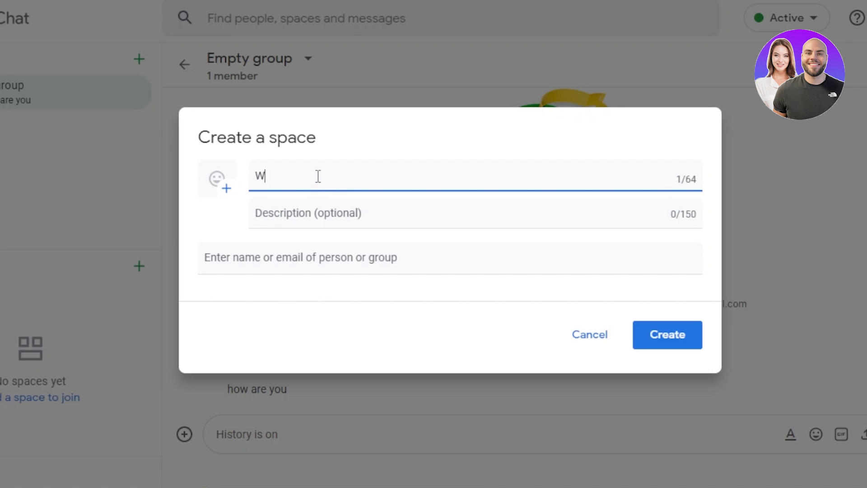
type("orkSpace")
left_click(286, 213)
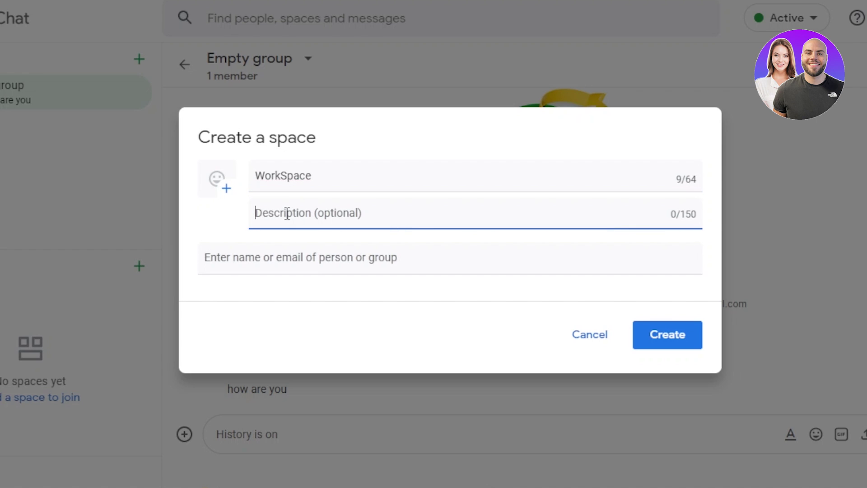
type("work rel")
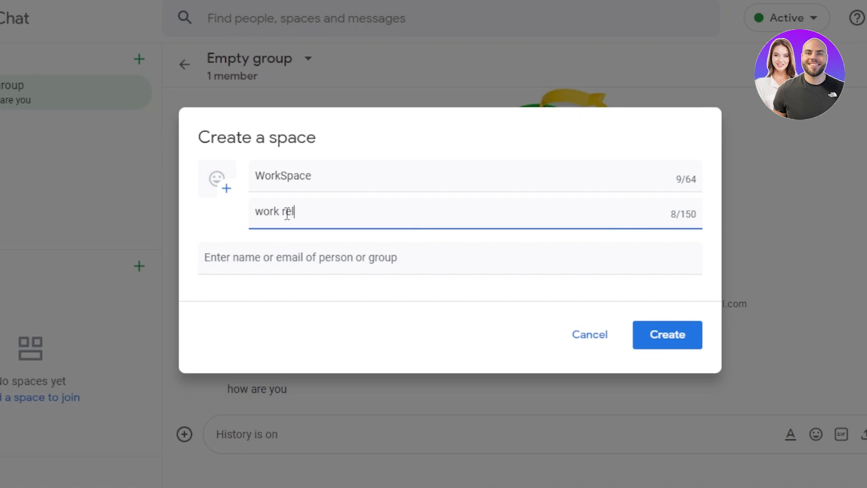
type("ated")
left_click(264, 267)
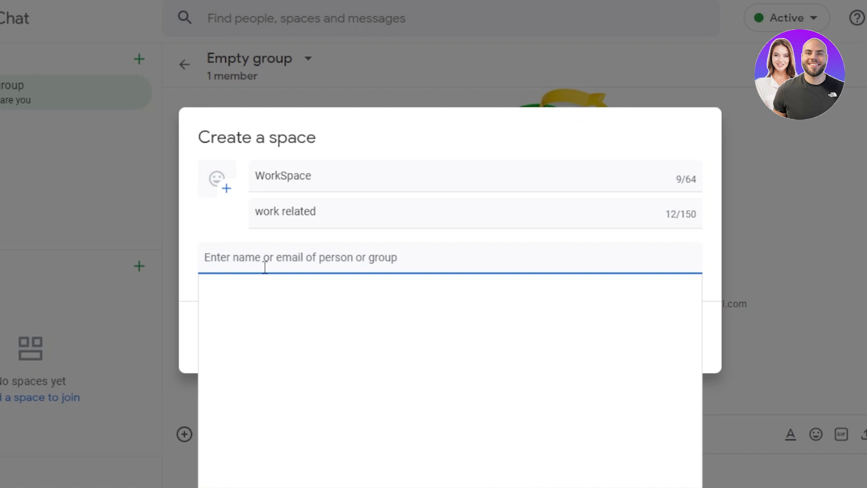
type("h")
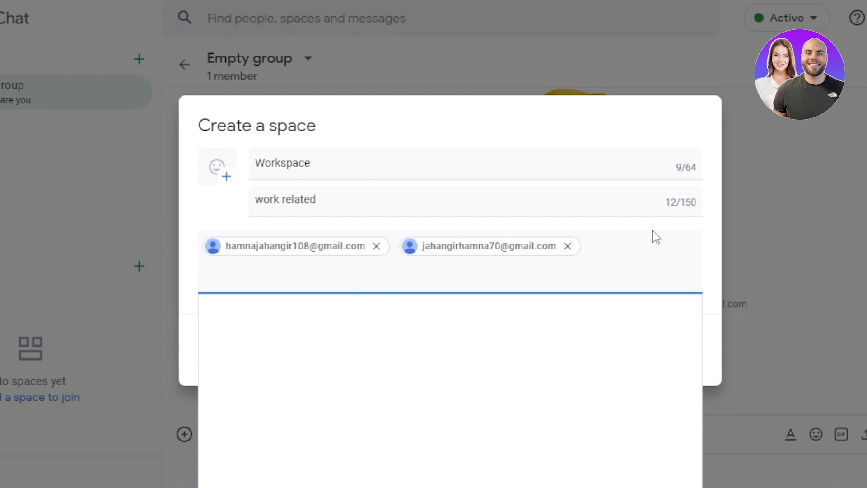
left_click(212, 123)
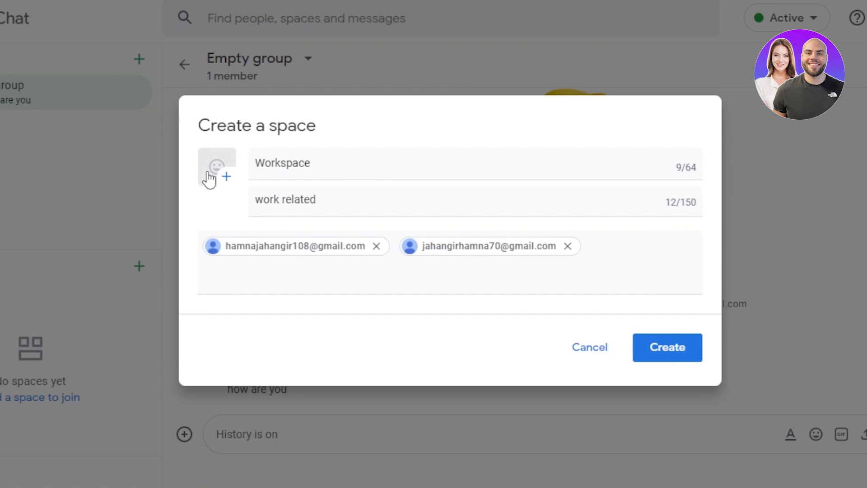
Give the space a phone emoji icon from Travel & Places and create it
left_click(219, 174)
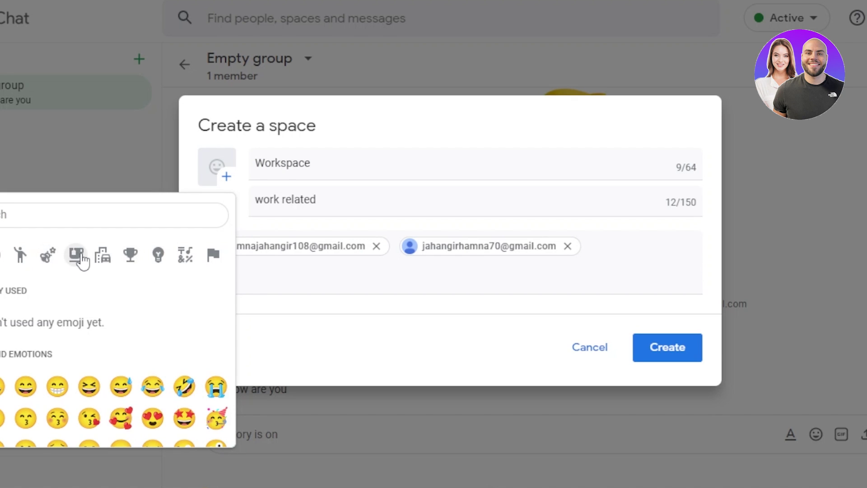
left_click(103, 255)
left_click(185, 417)
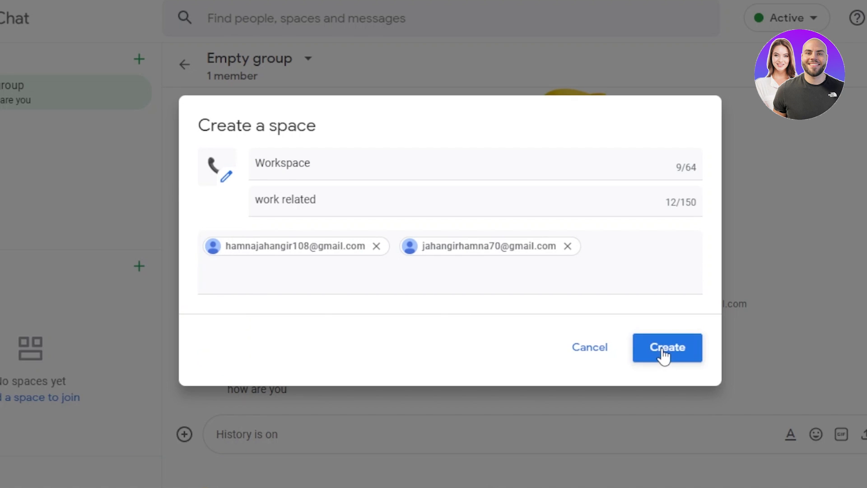
left_click(665, 353)
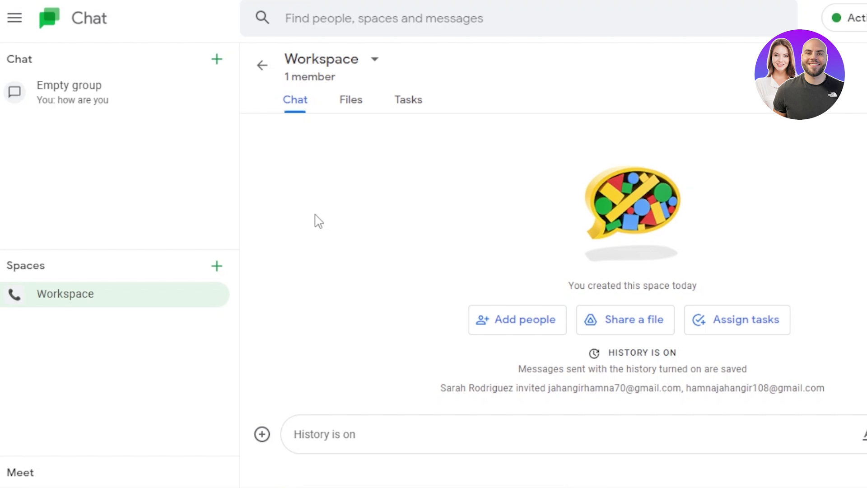
Browse the Workspace space's Files and Tasks tabs, then return to its Chat
left_click(350, 108)
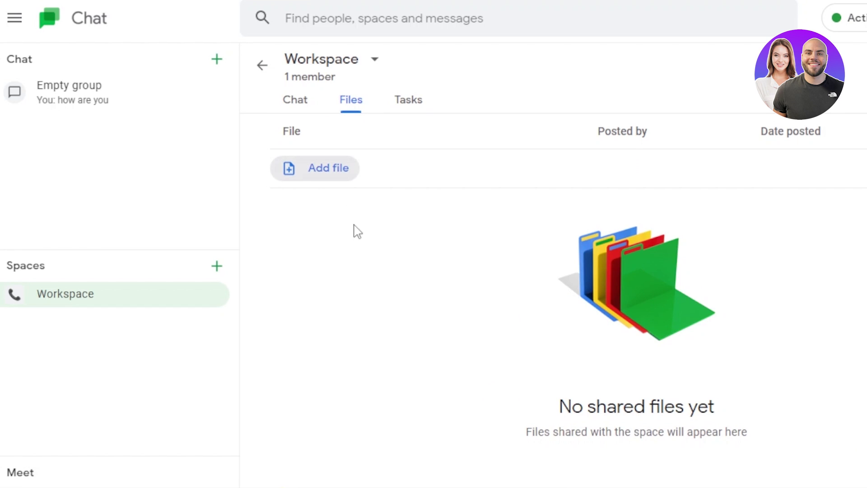
left_click(402, 101)
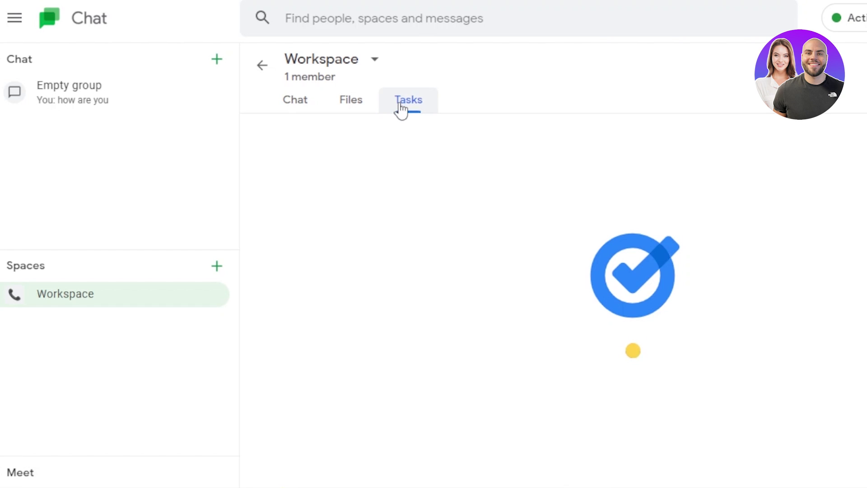
left_click(289, 113)
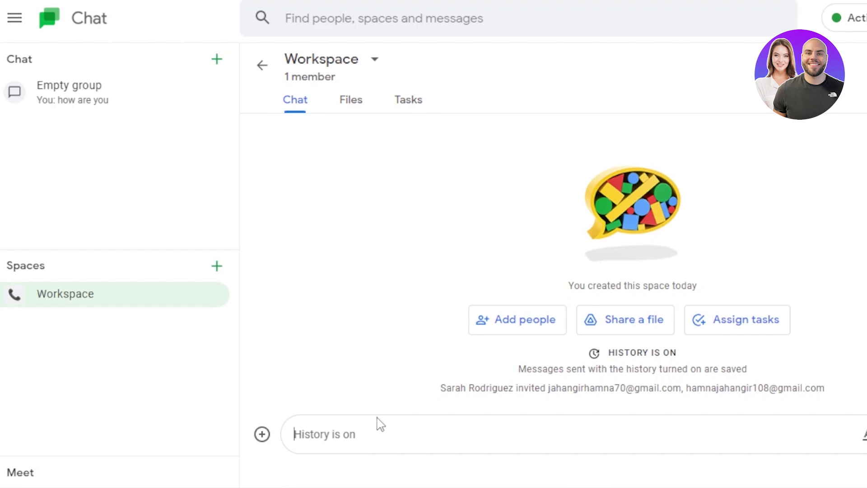
type("hi")
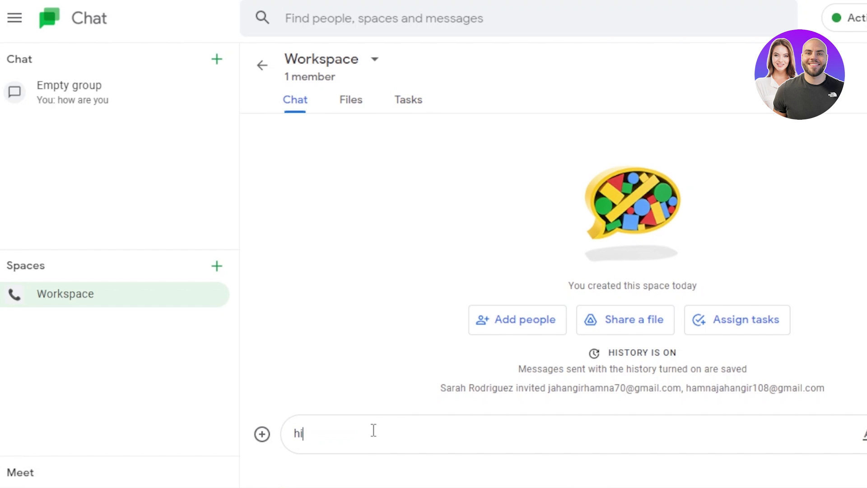
key("BackSpace")
key("BackSpace")
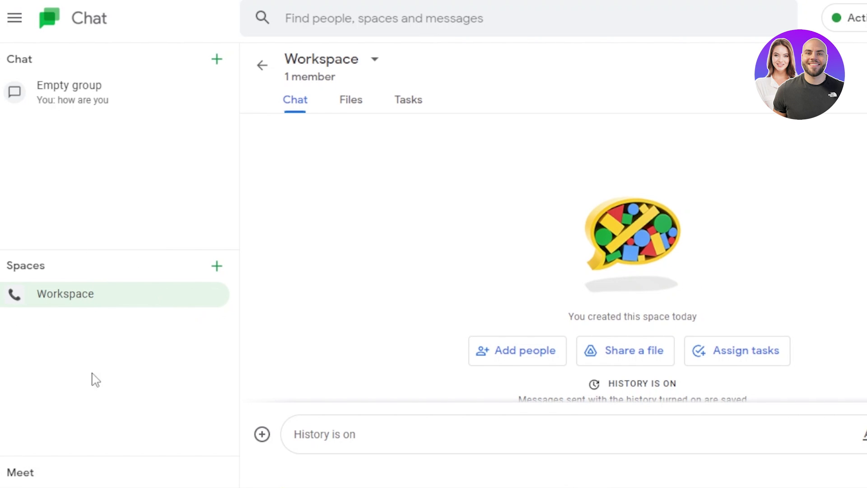
left_click(218, 299)
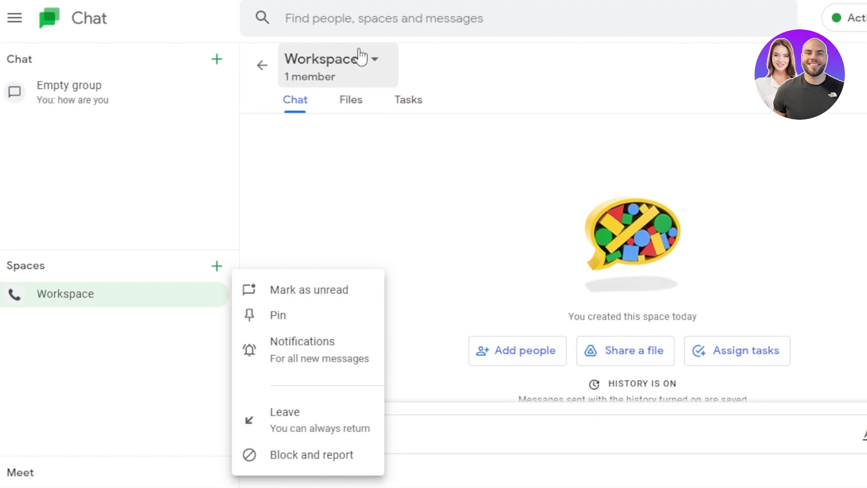
left_click(360, 70)
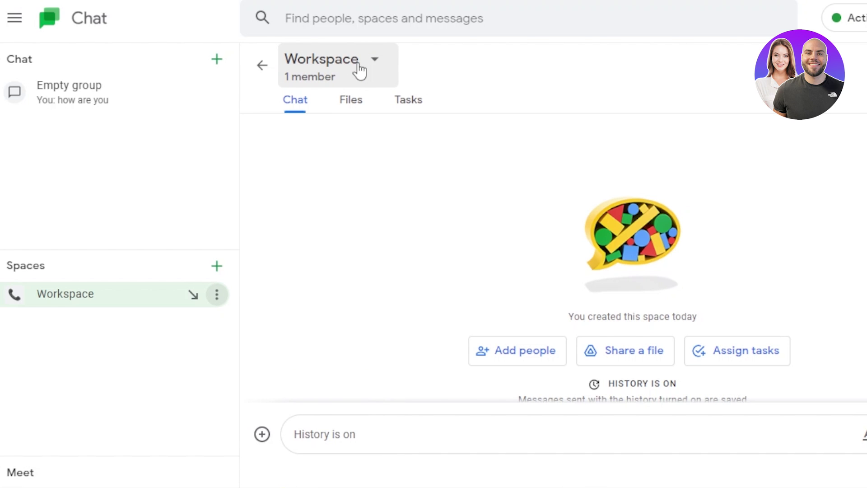
left_click(373, 66)
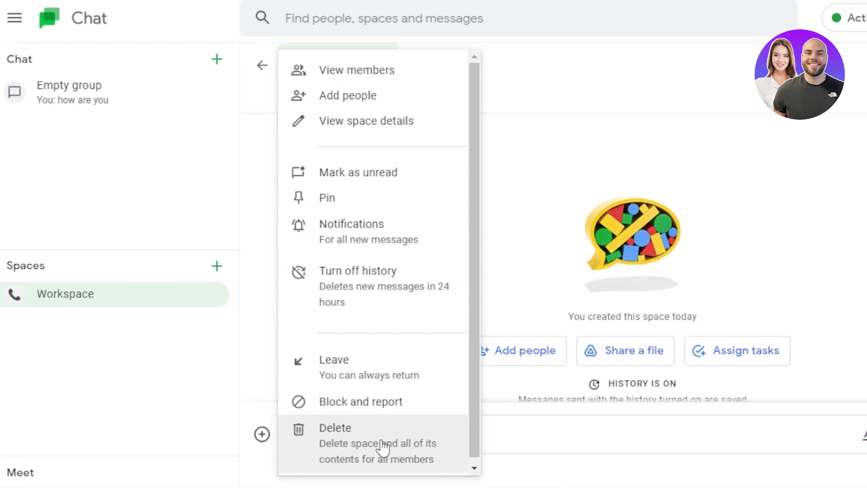
left_click(687, 217)
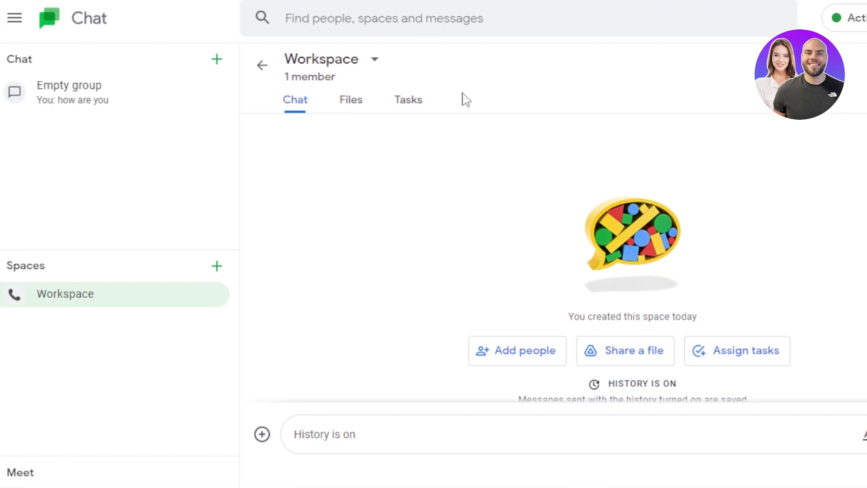
left_click(83, 95)
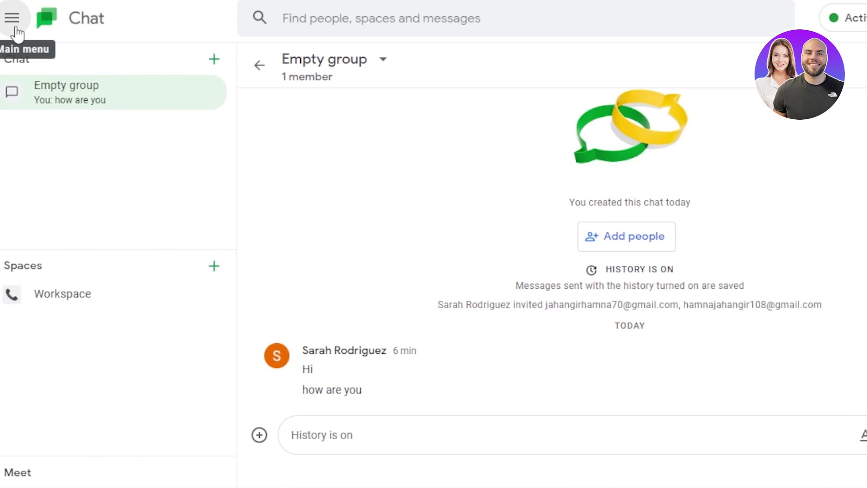
Collapse and re-expand the navigation sidebar while viewing the Empty group conversation
left_click(16, 28)
left_click(14, 30)
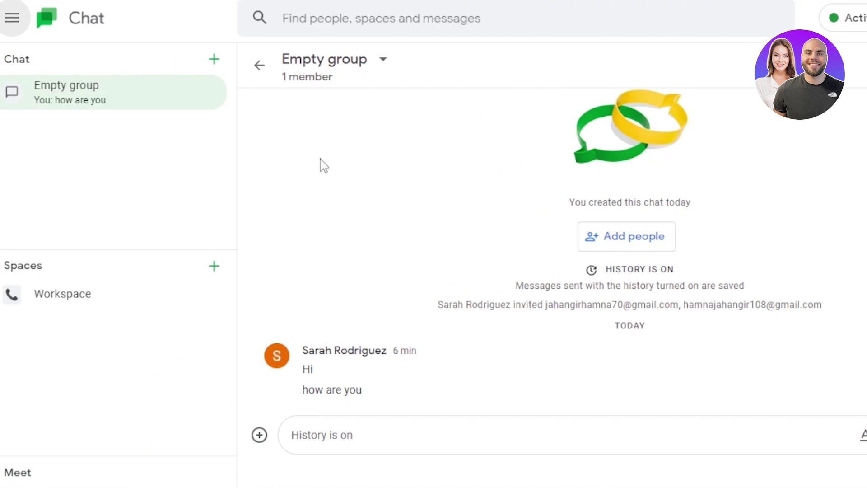